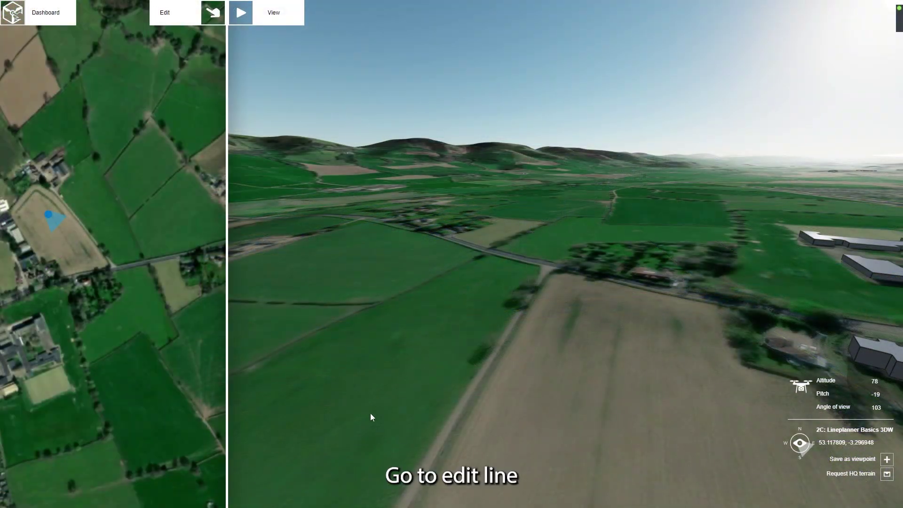
Open the Edit dropdown listing Search, Layers, Turbines, Solar and Line
{"action": "left_click", "coordinate": [211, 12]}
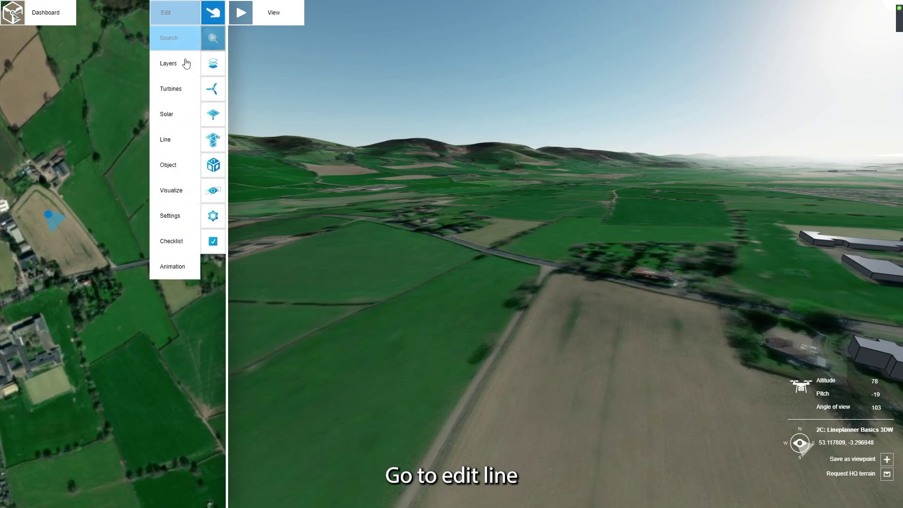
Place a Substation in the field beside the road using Line > Place tools
{"action": "left_click", "coordinate": [179, 139]}
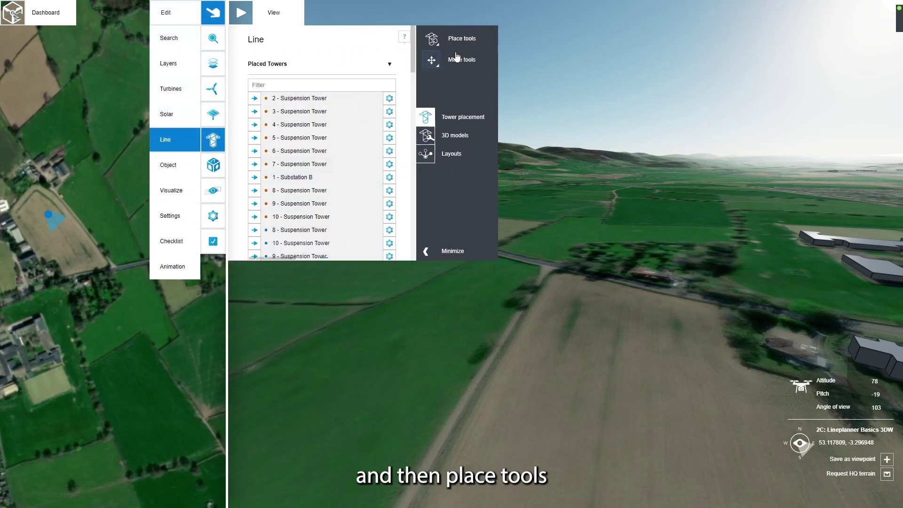
{"action": "left_click", "coordinate": [453, 38]}
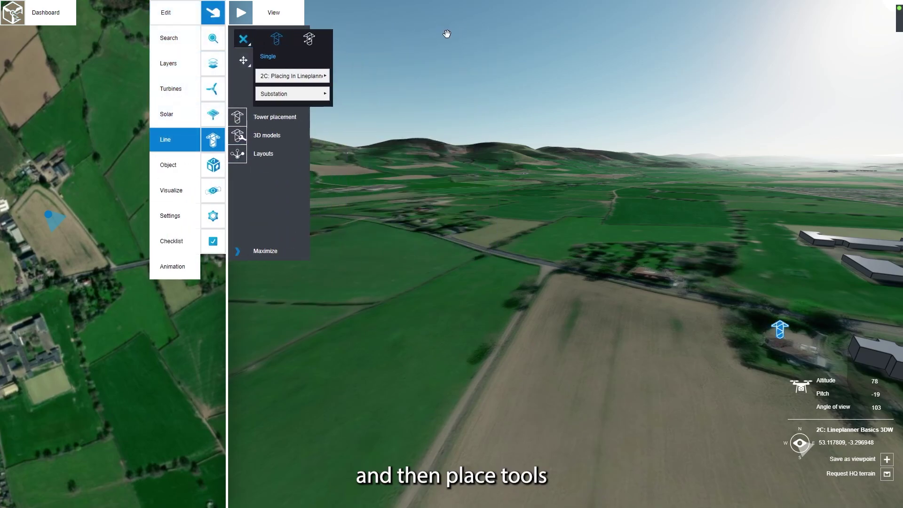
{"action": "left_click", "coordinate": [322, 95]}
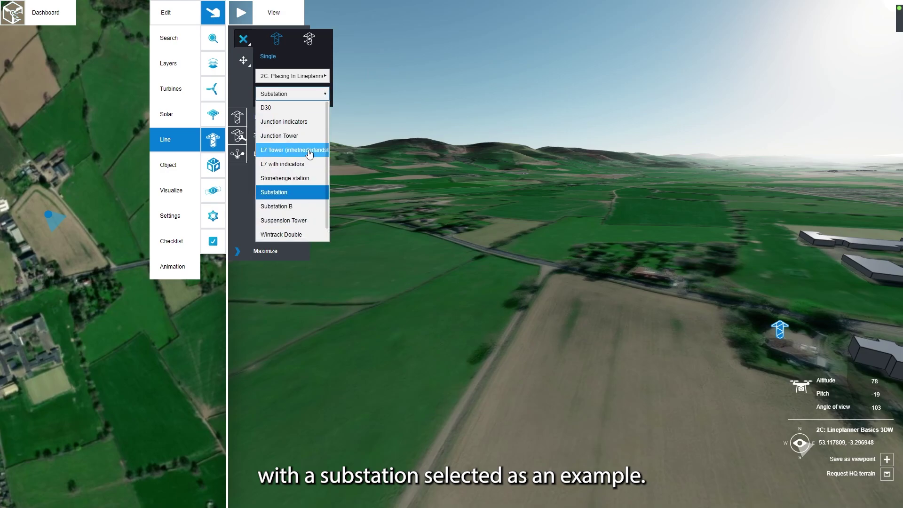
{"action": "left_click", "coordinate": [301, 202]}
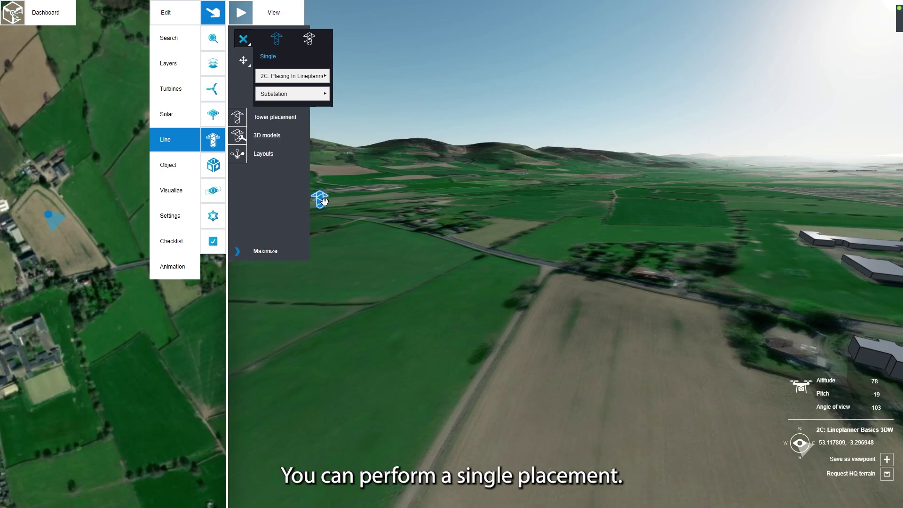
{"action": "left_click", "coordinate": [455, 310]}
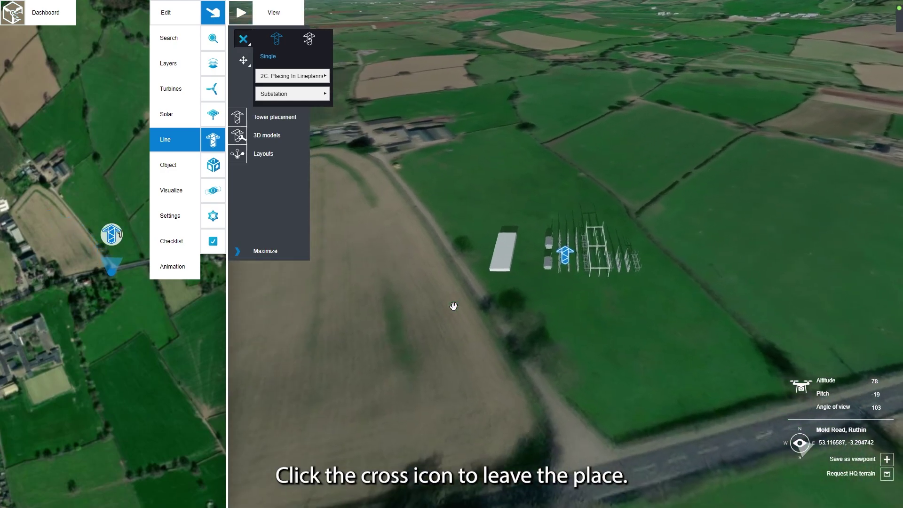
{"action": "left_click", "coordinate": [243, 39]}
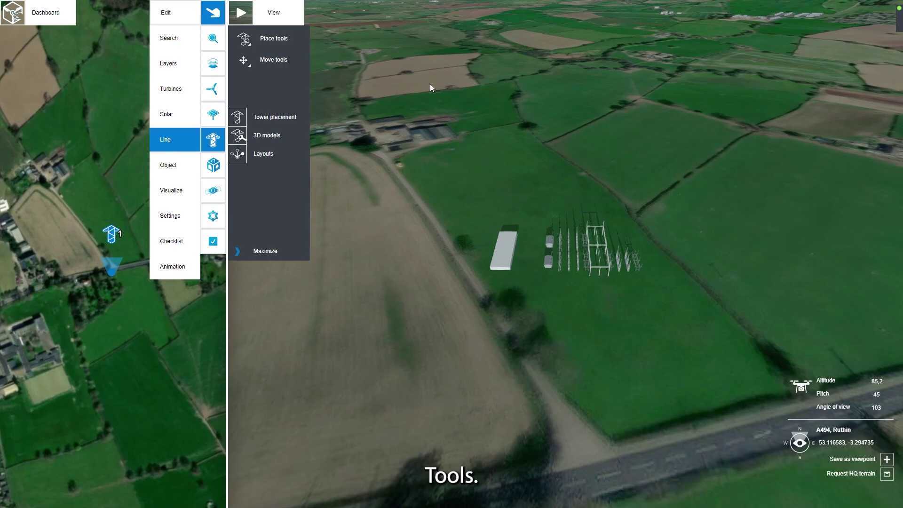
Set the substation's Additional rotation to -52
{"action": "left_click", "coordinate": [501, 247]}
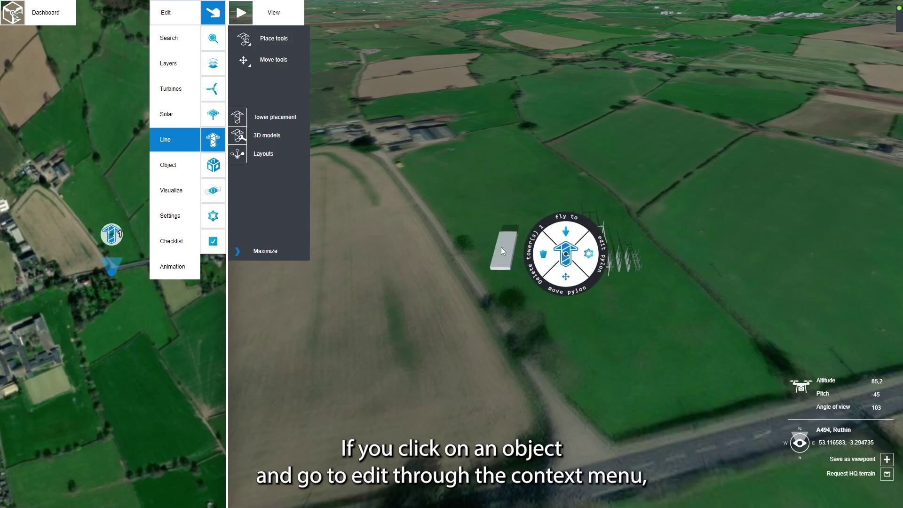
{"action": "left_click", "coordinate": [594, 248]}
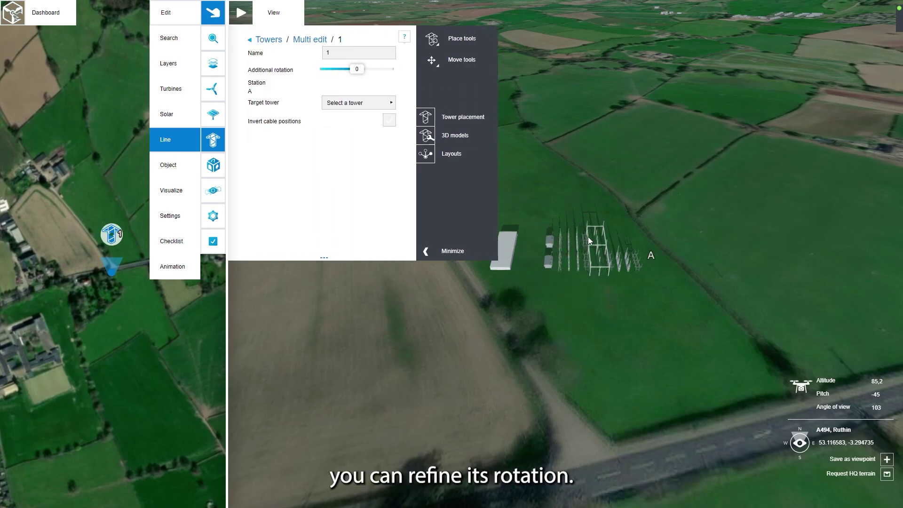
{"action": "left_click_drag", "start_coordinate": [357, 70], "coordinate": [346, 70]}
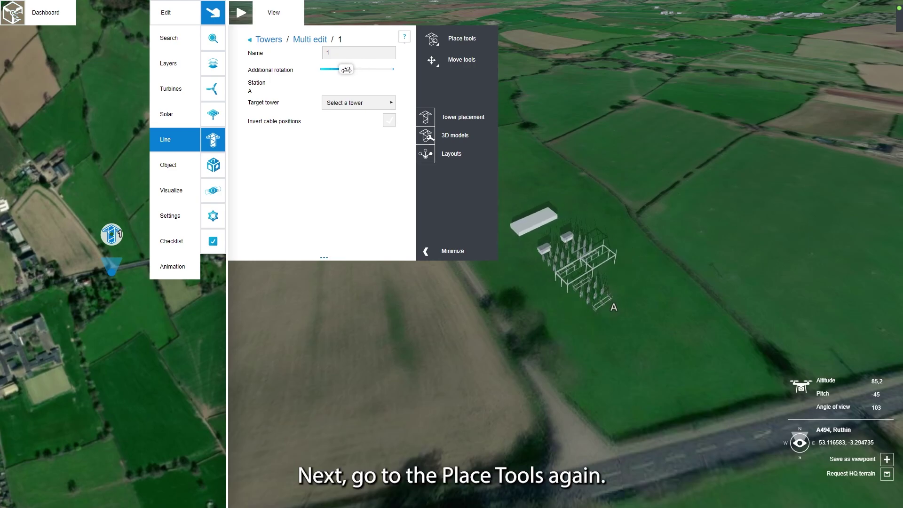
{"action": "left_click", "coordinate": [433, 41]}
Choose Suspension Tower from the 2C: Placing In Lineplanner library
{"action": "left_click", "coordinate": [312, 77]}
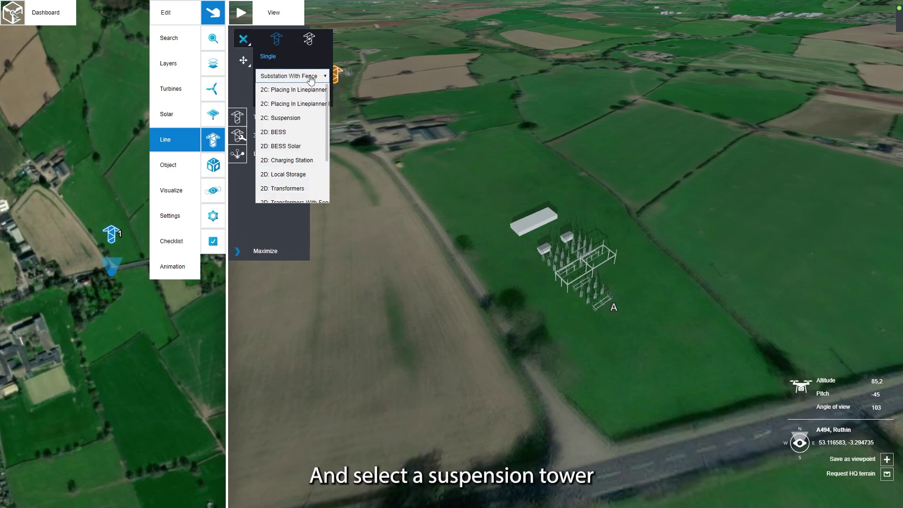
{"action": "left_click", "coordinate": [303, 89]}
{"action": "left_click", "coordinate": [302, 95]}
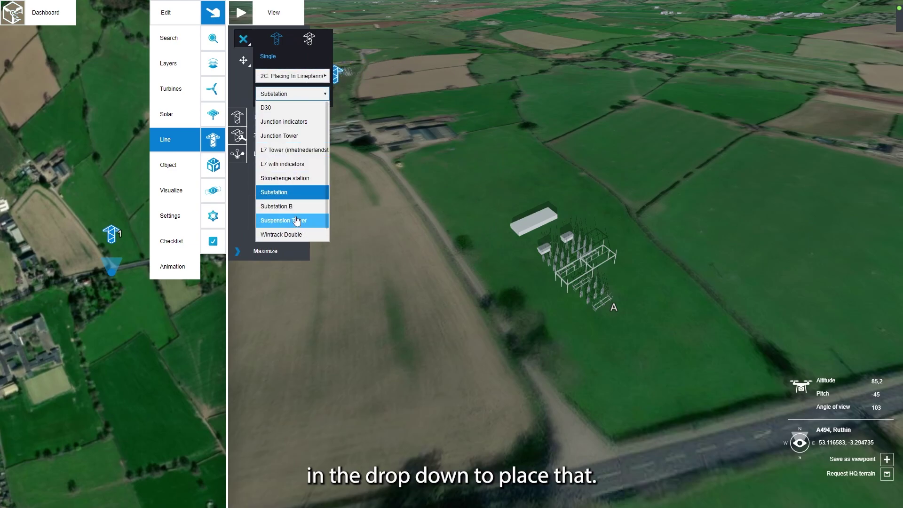
{"action": "left_click", "coordinate": [287, 221]}
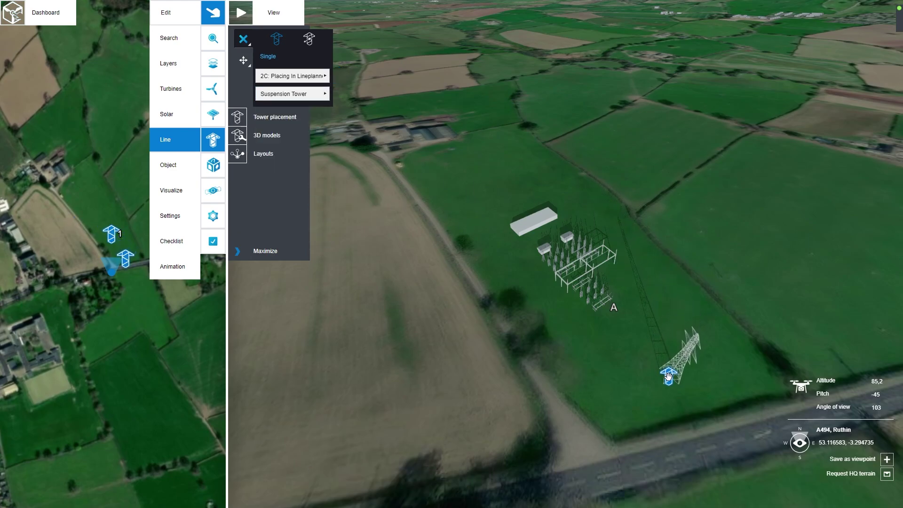
Place two suspension towers running from substation A across the road
{"action": "left_click", "coordinate": [665, 376]}
{"action": "key", "text": "Up"}
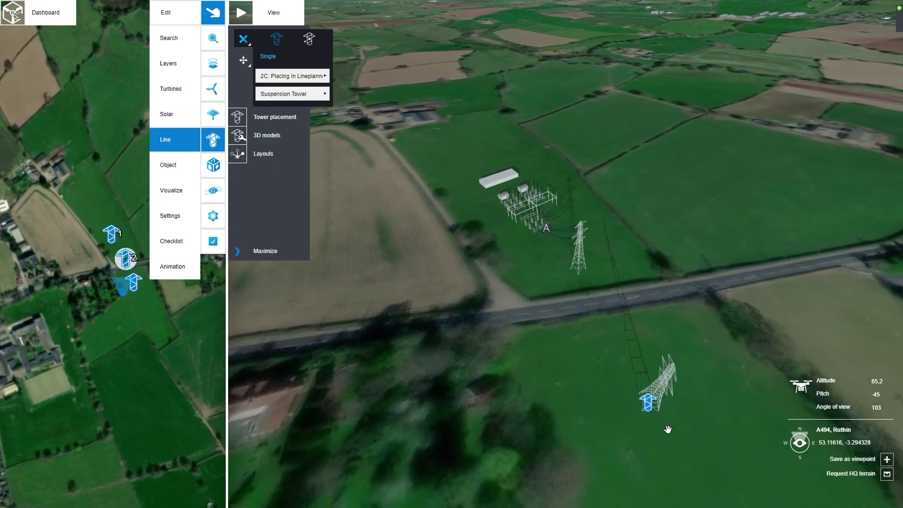
{"action": "key", "text": "Up"}
{"action": "left_click", "coordinate": [575, 323]}
{"action": "key", "text": "Up"}
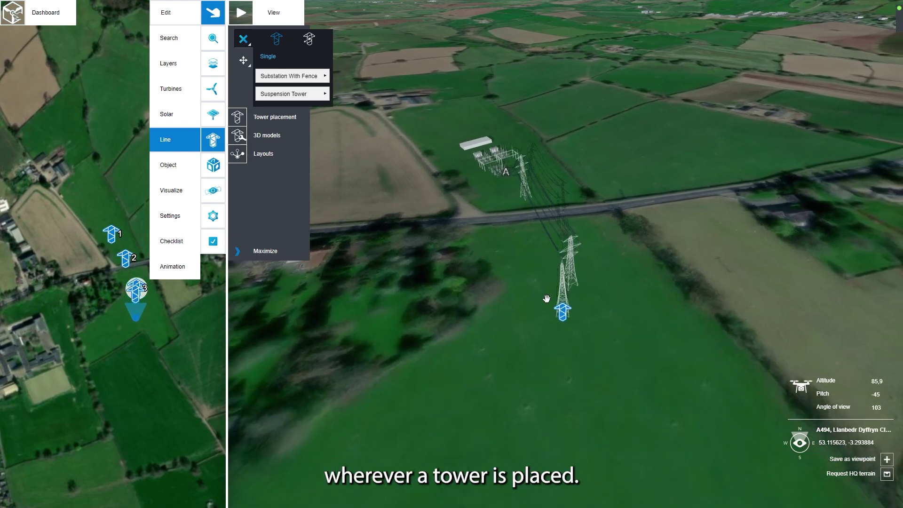
{"action": "key", "text": "Escape"}
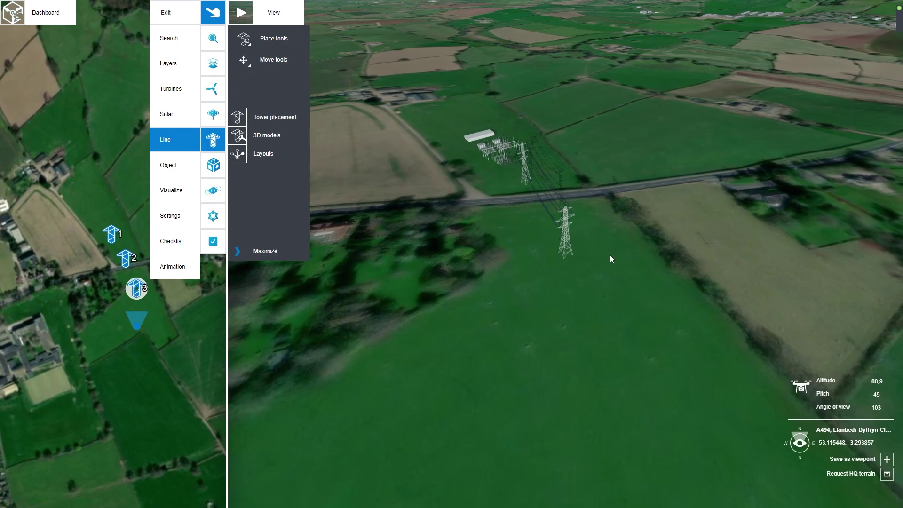
Lay out a straight row of suspension towers 200 apart, extending the line to tower 10
{"action": "left_click", "coordinate": [277, 41]}
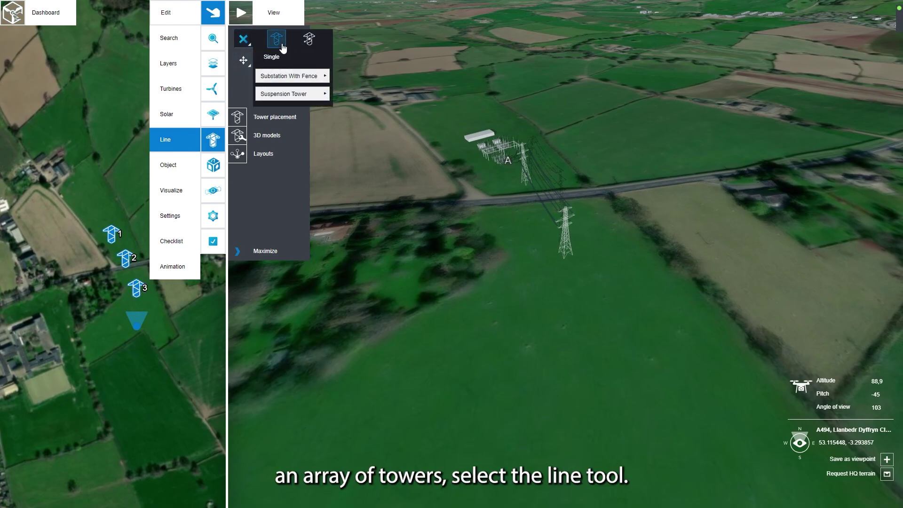
{"action": "left_click", "coordinate": [304, 76]}
{"action": "left_click", "coordinate": [289, 97]}
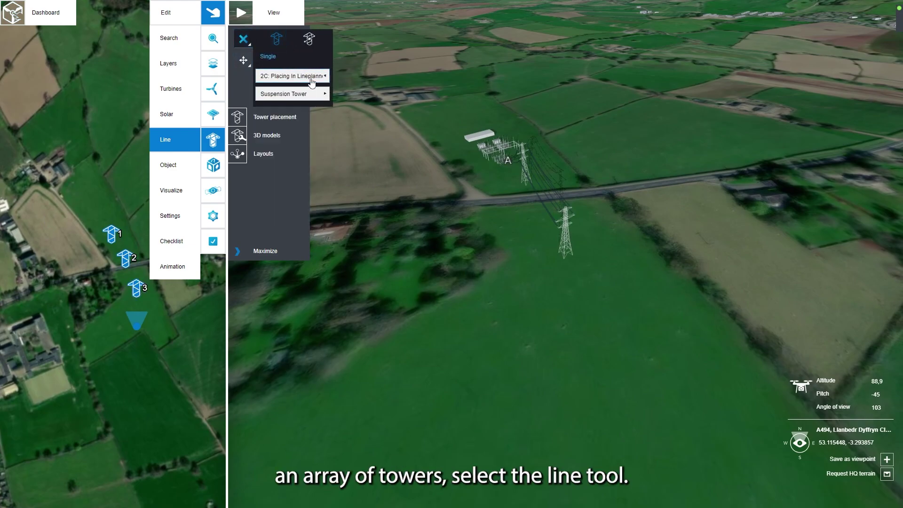
{"action": "left_click", "coordinate": [309, 38]}
{"action": "left_click_drag", "start_coordinate": [512, 259], "coordinate": [734, 318]}
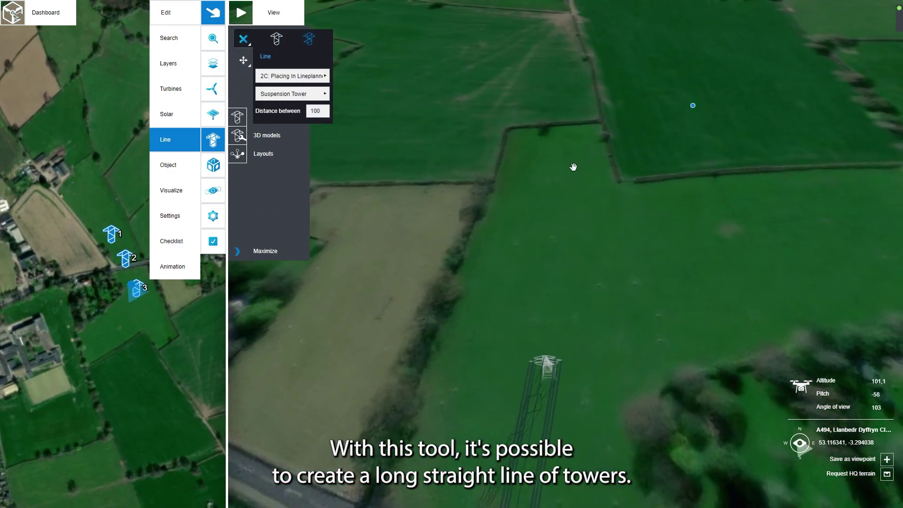
{"action": "scroll", "coordinate": [574, 160], "scroll_direction": "down", "scroll_amount": 5}
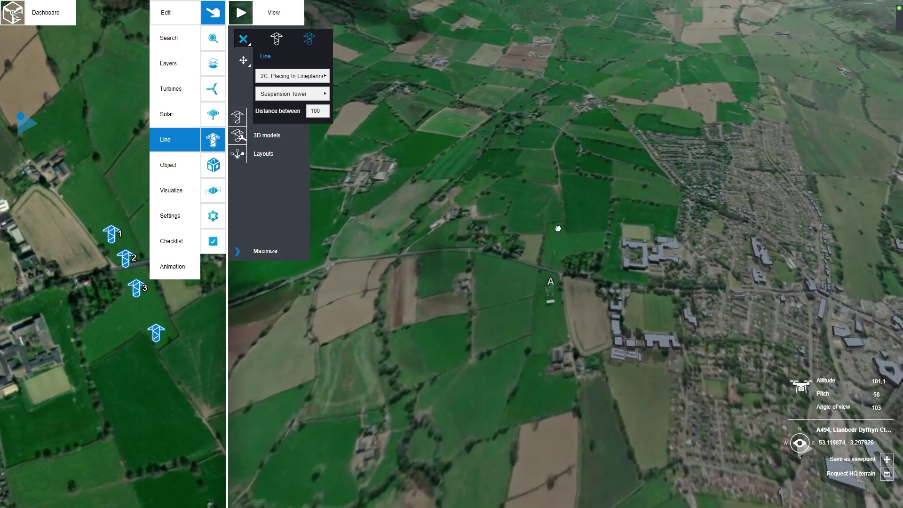
{"action": "left_click_drag", "start_coordinate": [558, 229], "coordinate": [324, 117]}
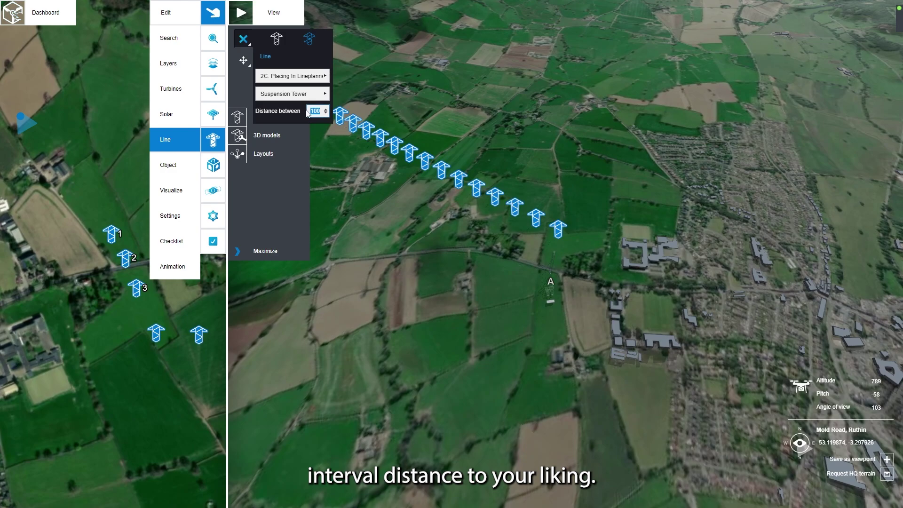
{"action": "type", "text": "00"}
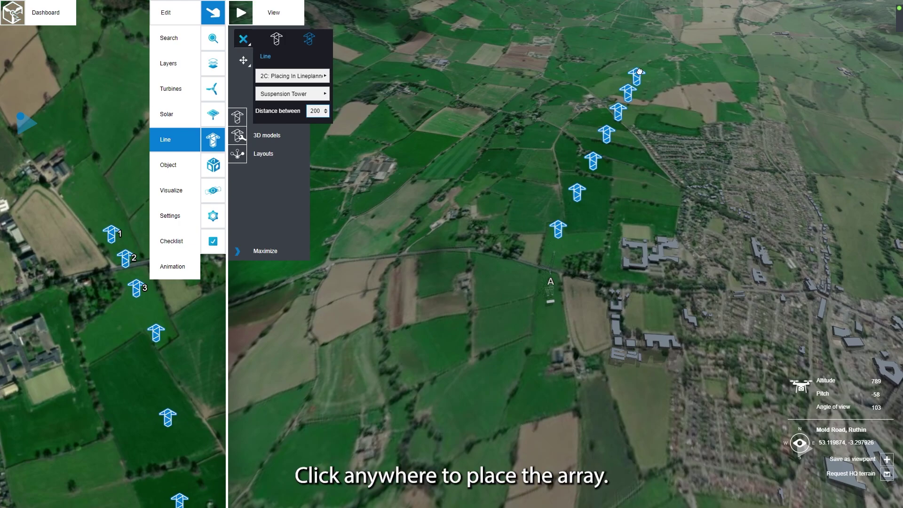
{"action": "left_click", "coordinate": [640, 72]}
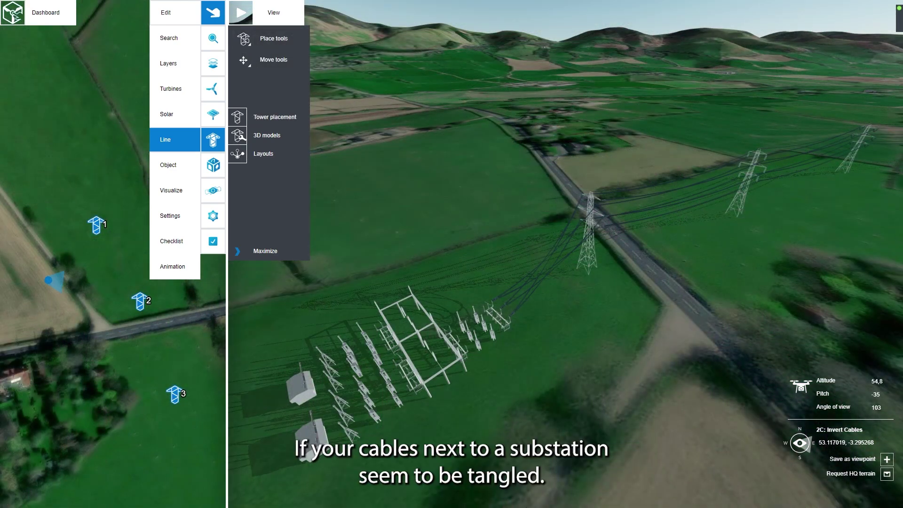
Open the edit pylon properties of tower 1 next to the substation
{"action": "left_click", "coordinate": [353, 383]}
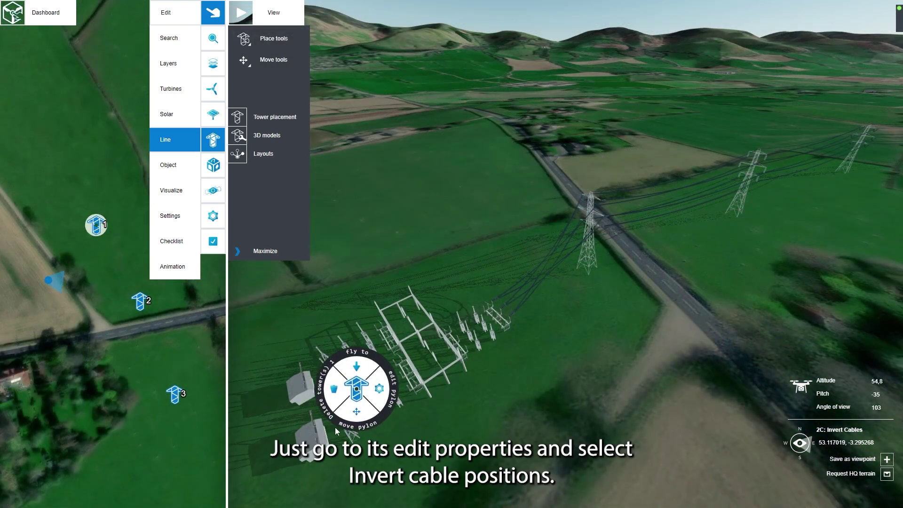
{"action": "left_click", "coordinate": [381, 401]}
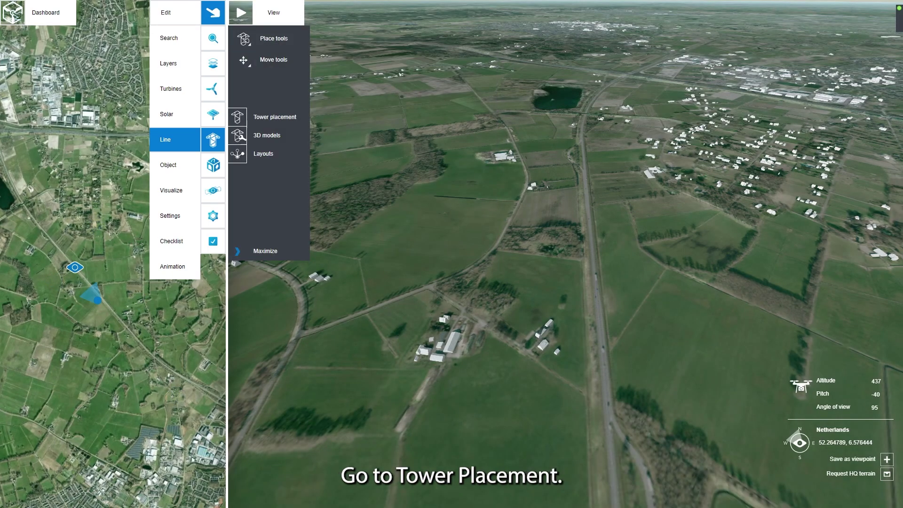
Paste a WGS 84 coordinate list under Add new tower(s) for Wintrack Double High towers
{"action": "left_click", "coordinate": [276, 124]}
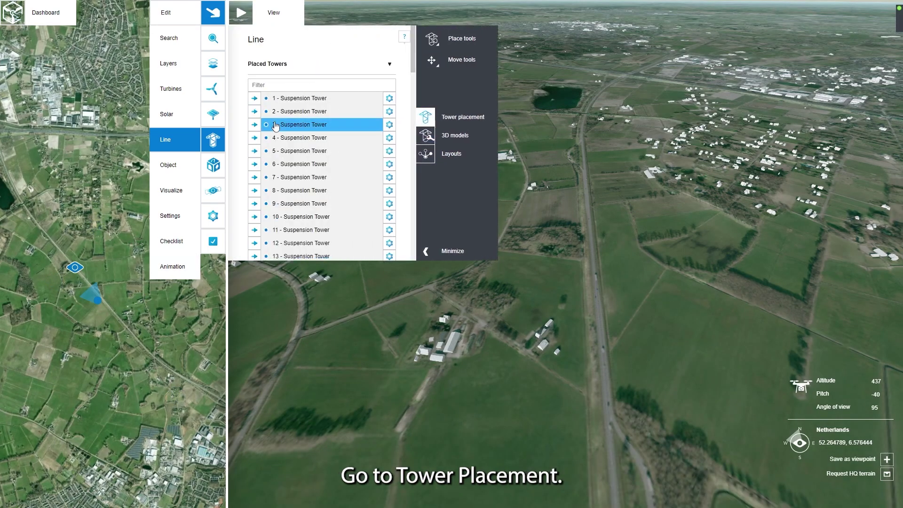
{"action": "scroll", "coordinate": [287, 135], "scroll_direction": "down", "scroll_amount": 5}
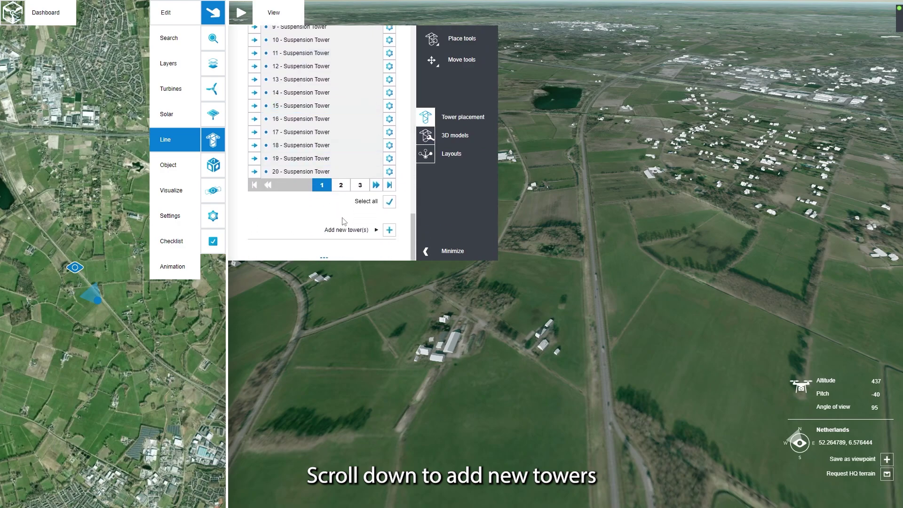
{"action": "left_click", "coordinate": [349, 230]}
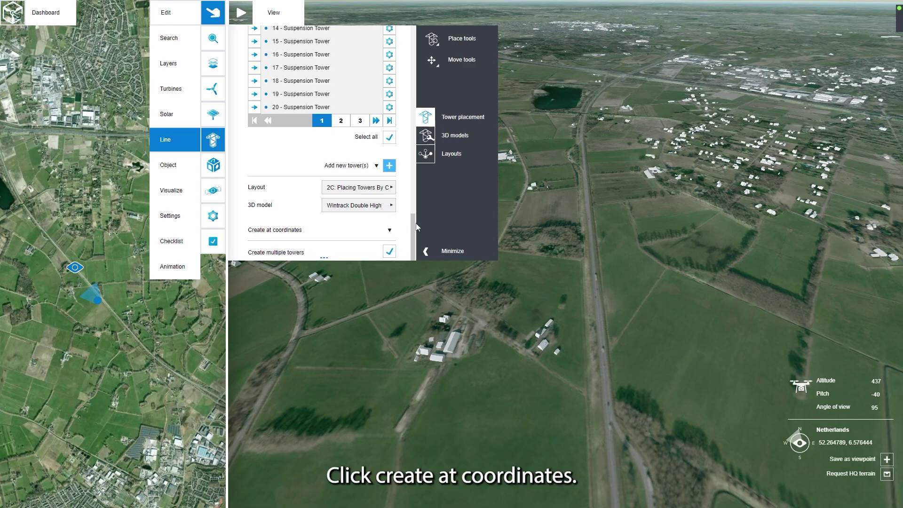
{"action": "scroll", "coordinate": [411, 225], "scroll_direction": "down", "scroll_amount": 3}
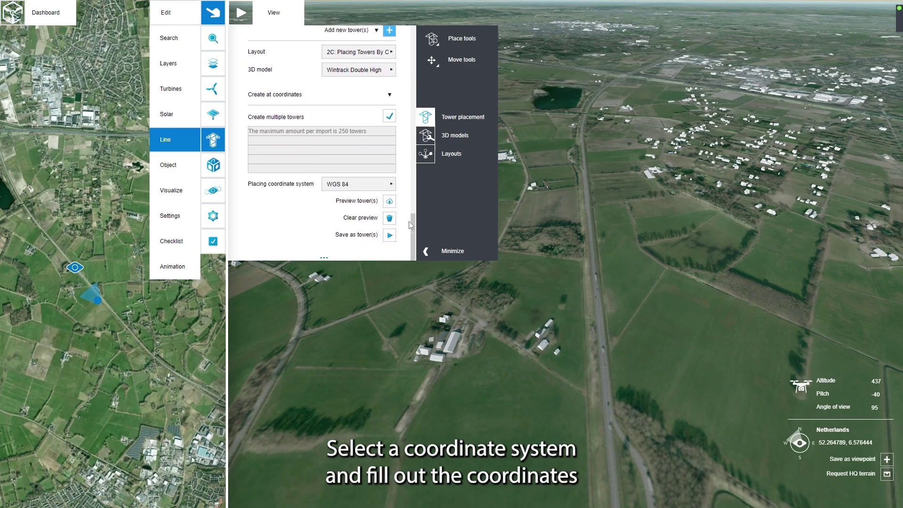
{"action": "left_click", "coordinate": [392, 184]}
{"action": "left_click", "coordinate": [358, 197]}
{"action": "left_click", "coordinate": [348, 156]}
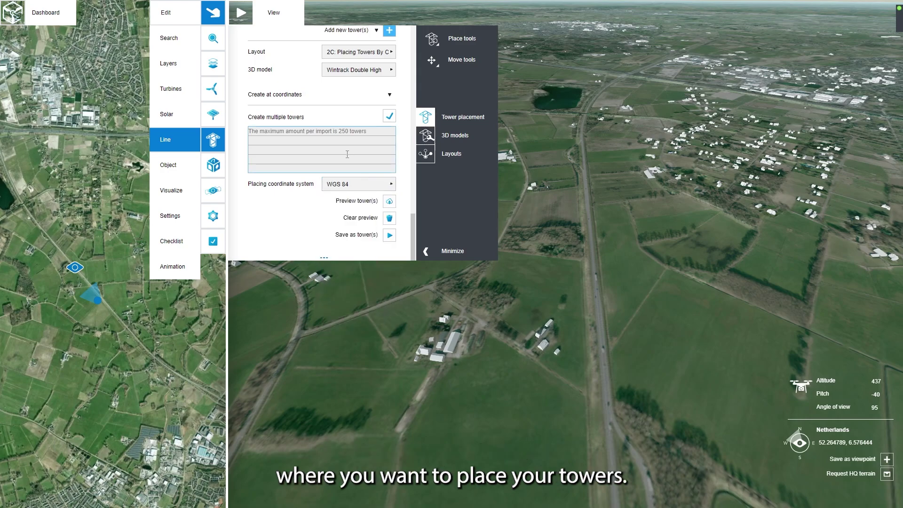
{"action": "key", "text": "ctrl+v"}
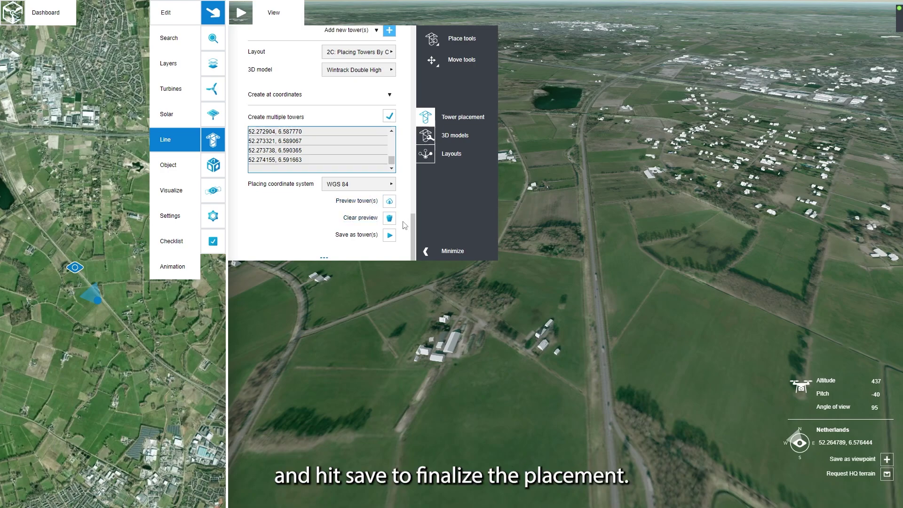
Save the coordinates as twelve Wintrack Double High towers and select tower 1
{"action": "left_click", "coordinate": [391, 238]}
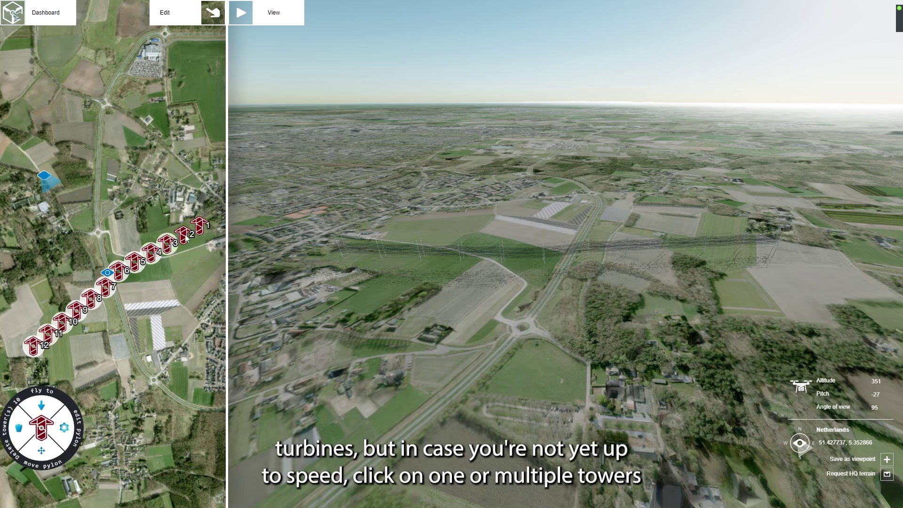
{"action": "left_click", "coordinate": [200, 227]}
{"action": "left_click_drag", "start_coordinate": [56, 392], "coordinate": [145, 338]}
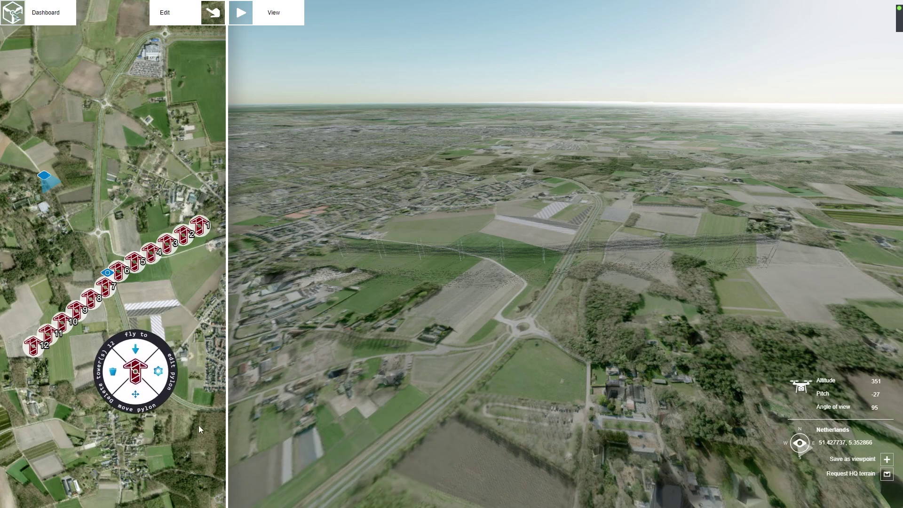
Drag all 12 selected towers slightly down the map with move pylon, then deselect them
{"action": "left_click", "coordinate": [136, 395]}
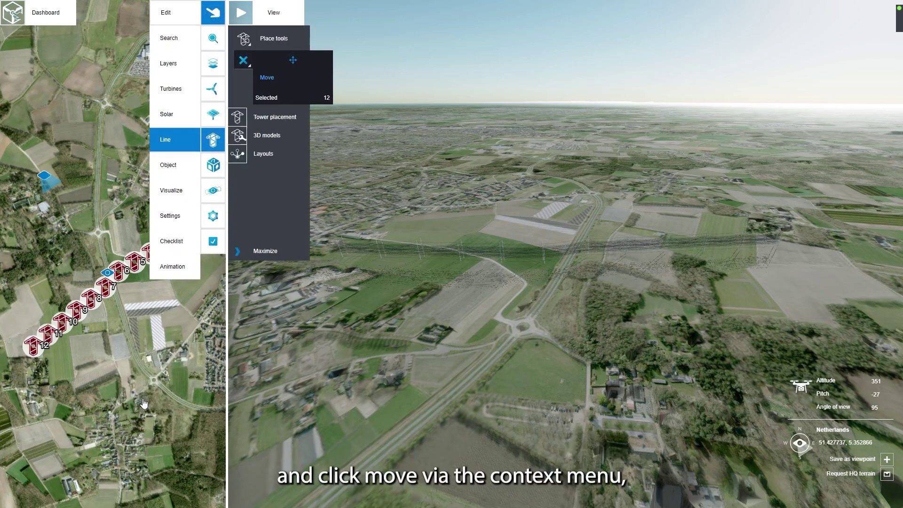
{"action": "left_click_drag", "start_coordinate": [105, 284], "coordinate": [104, 295]}
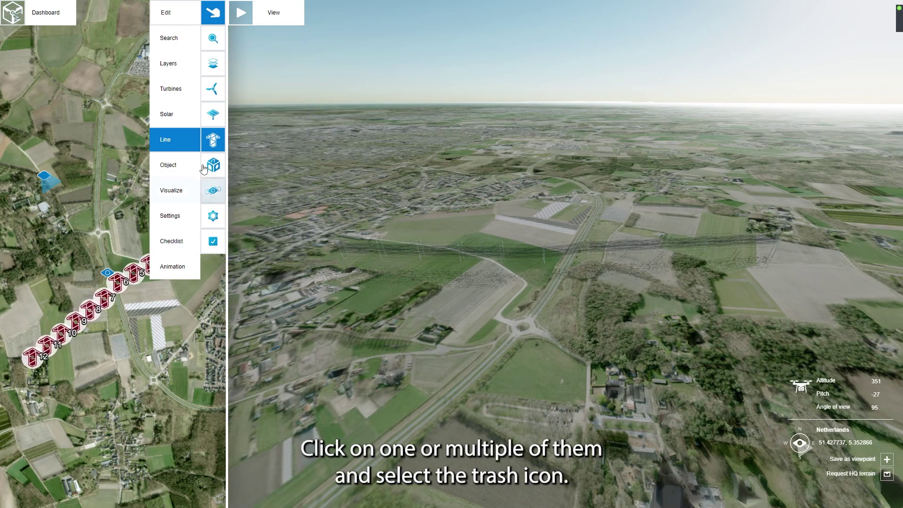
{"action": "left_click", "coordinate": [159, 344]}
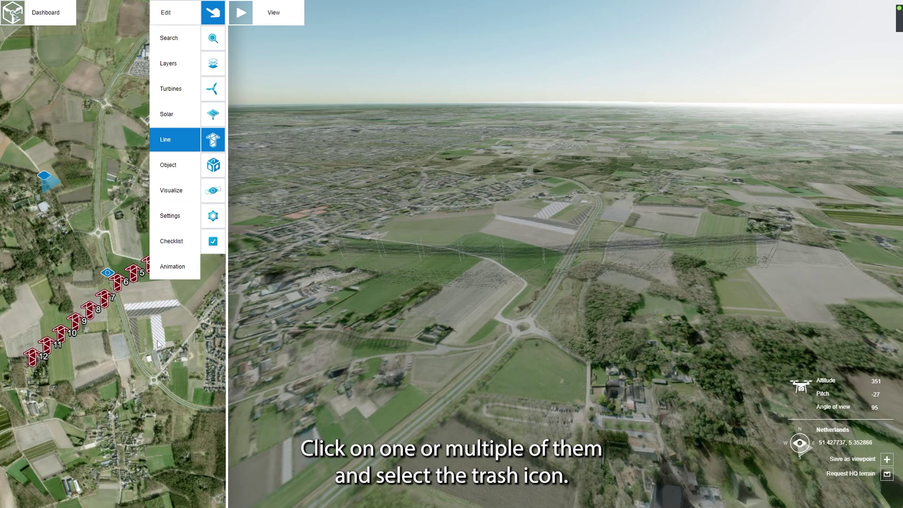
{"action": "left_click", "coordinate": [30, 359]}
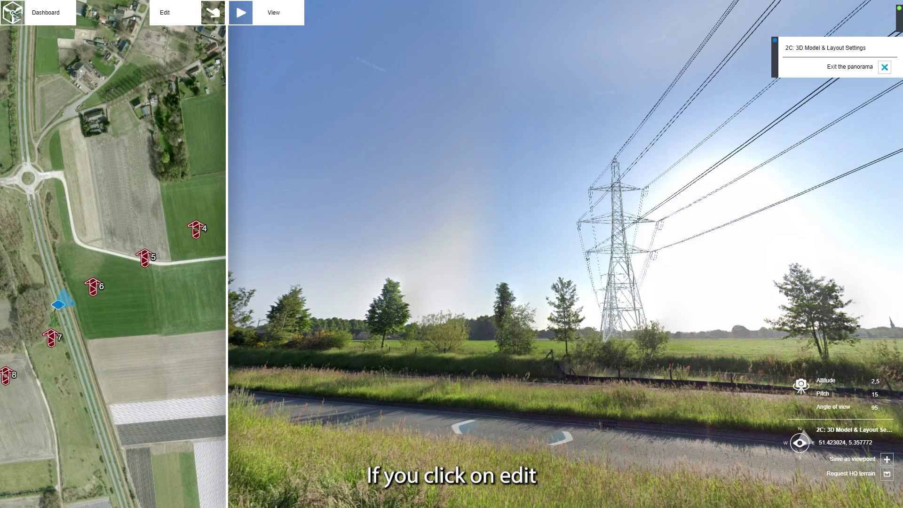
Set tower 6's Additional rotation to 19, target A sag to 2.8 and target B sag to 3.7
{"action": "left_click", "coordinate": [97, 288]}
{"action": "left_click", "coordinate": [127, 285]}
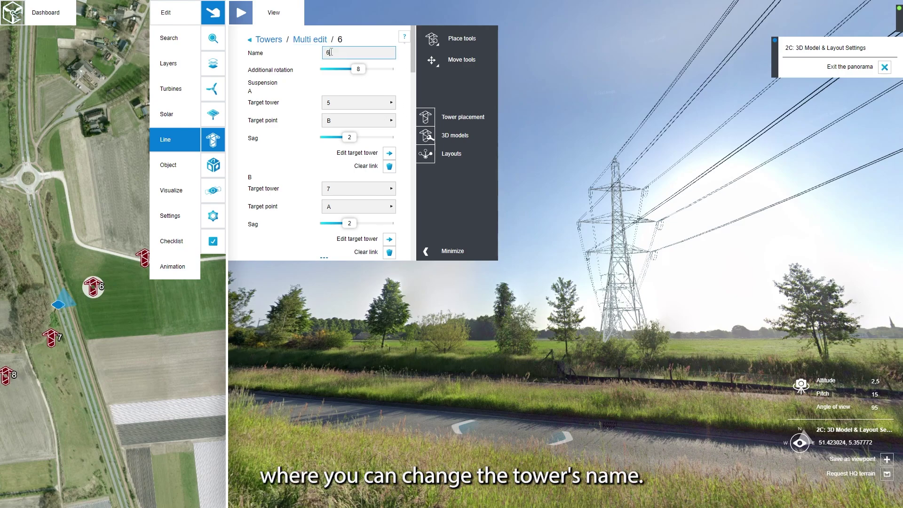
{"action": "left_click", "coordinate": [356, 69]}
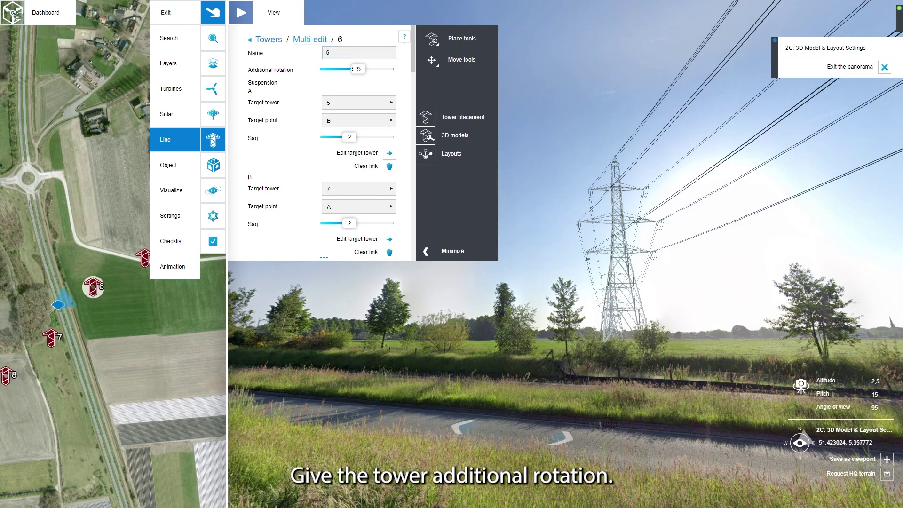
{"action": "left_click_drag", "start_coordinate": [354, 69], "coordinate": [361, 69]}
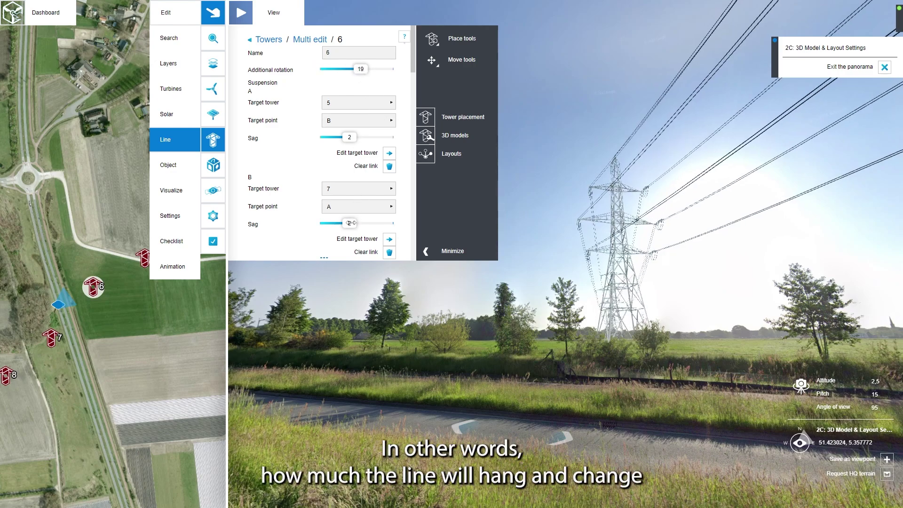
{"action": "left_click_drag", "start_coordinate": [351, 222], "coordinate": [374, 223]}
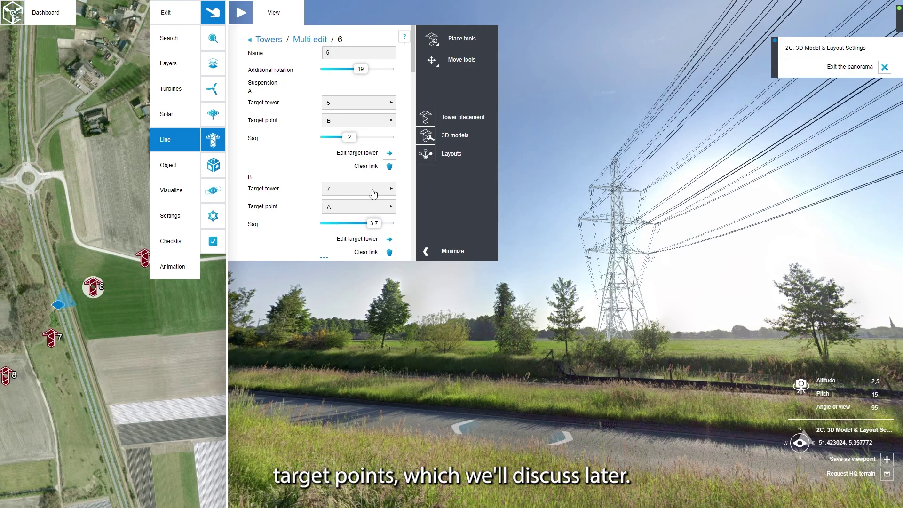
{"action": "left_click_drag", "start_coordinate": [356, 138], "coordinate": [360, 138]}
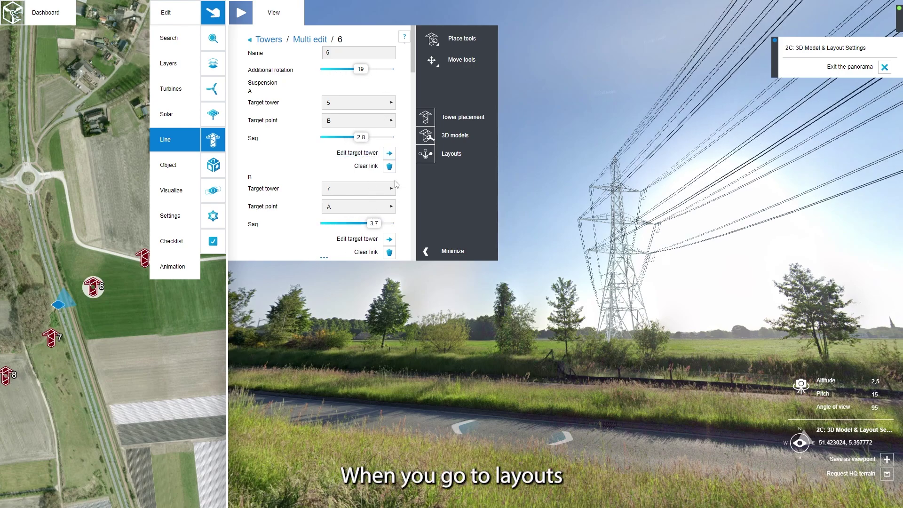
{"action": "left_click", "coordinate": [456, 156]}
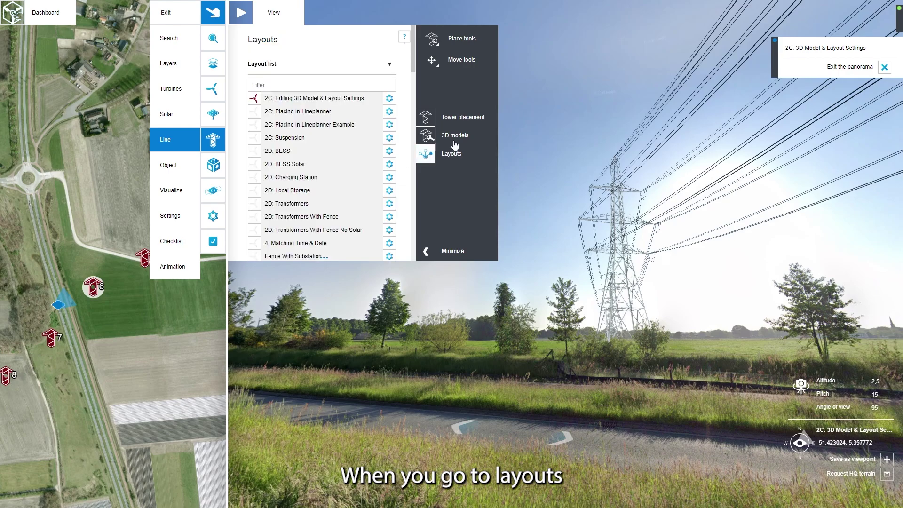
Set the layout's Conductor thickness to 7.4 and move the Conductor Color slider to a darker colour
{"action": "left_click", "coordinate": [389, 100]}
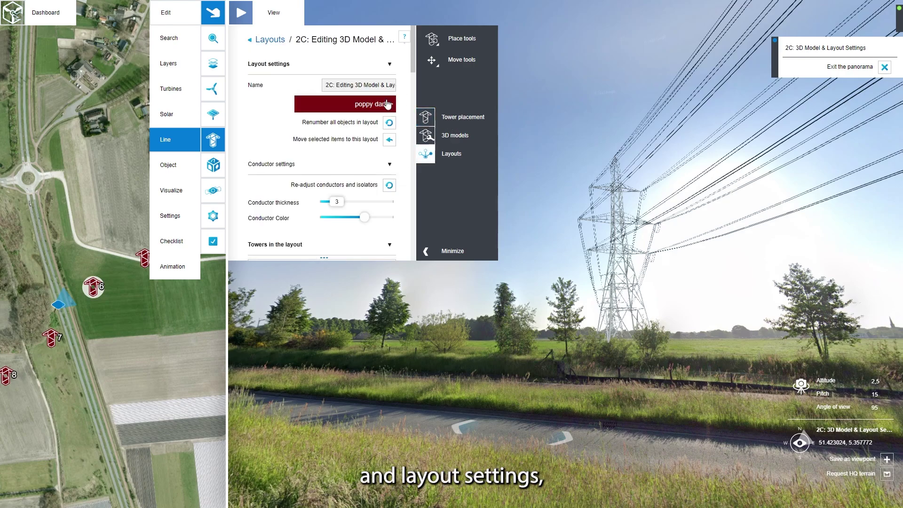
{"action": "left_click_drag", "start_coordinate": [338, 201], "coordinate": [372, 201]}
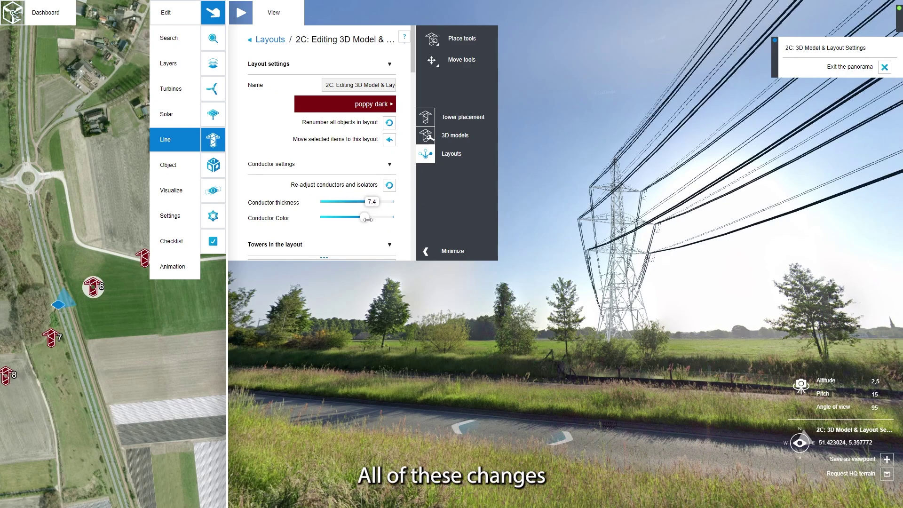
{"action": "mouse_move", "coordinate": [367, 219]}
{"action": "left_mouse_down"}
{"action": "mouse_move", "coordinate": [378, 219]}
{"action": "mouse_move", "coordinate": [308, 219]}
{"action": "mouse_move", "coordinate": [383, 218]}
{"action": "left_mouse_up"}
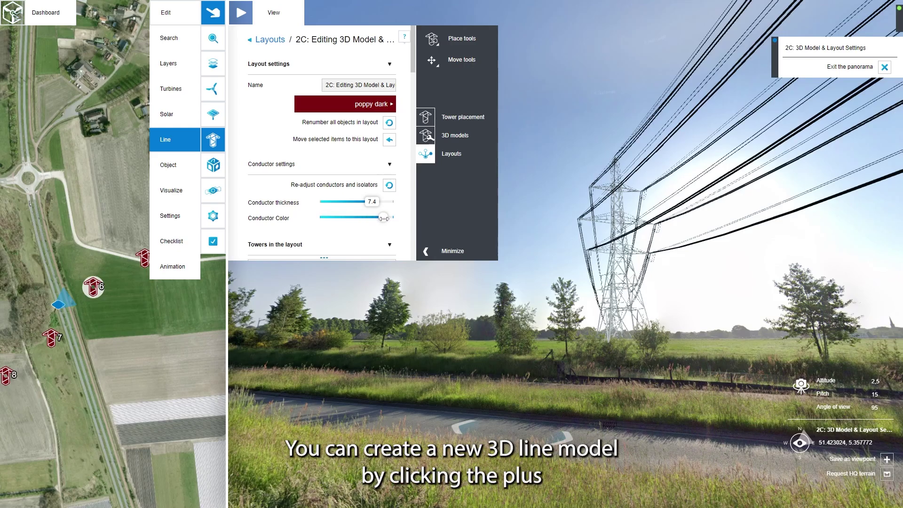
{"action": "left_click", "coordinate": [437, 137]}
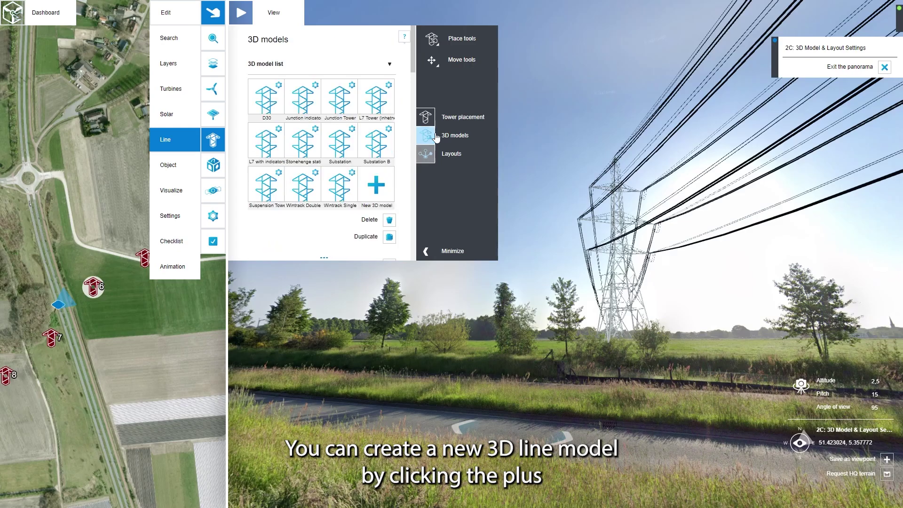
Start a new Suspension 3D model based on Wintrack II: W4S400 (Double)
{"action": "left_click", "coordinate": [376, 187]}
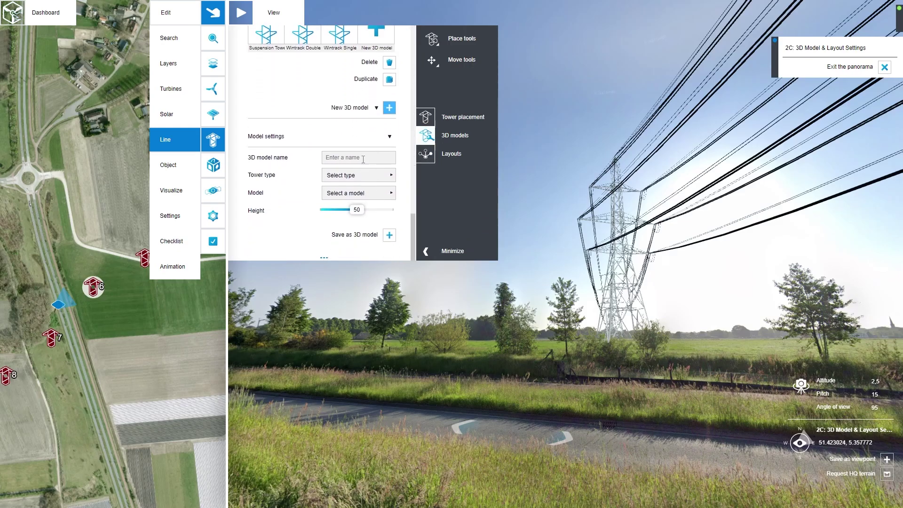
{"action": "left_click", "coordinate": [361, 177]}
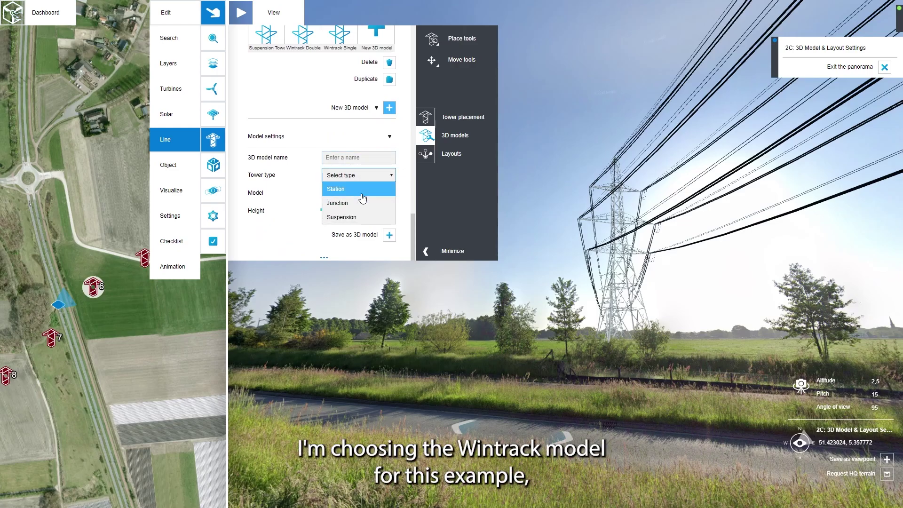
{"action": "left_click", "coordinate": [361, 217]}
{"action": "left_click", "coordinate": [361, 194]}
{"action": "scroll", "coordinate": [362, 246], "scroll_direction": "down", "scroll_amount": 1}
{"action": "left_click", "coordinate": [358, 306]}
Name the model 'Wintrack Example', save it, and raise its height from 50 to 52
{"action": "left_click", "coordinate": [356, 160]}
{"action": "type", "text": "Wintrack Example"}
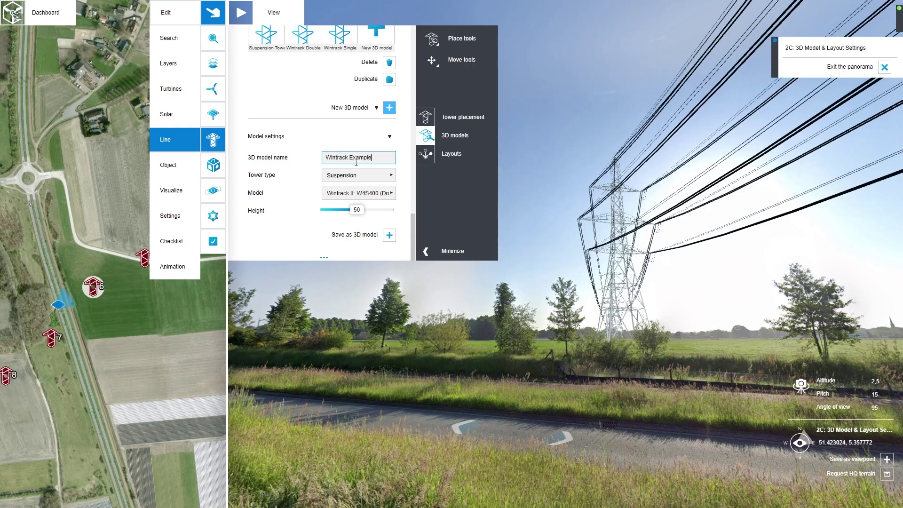
{"action": "left_click", "coordinate": [389, 234]}
{"action": "scroll", "coordinate": [397, 179], "scroll_direction": "up", "scroll_amount": 3}
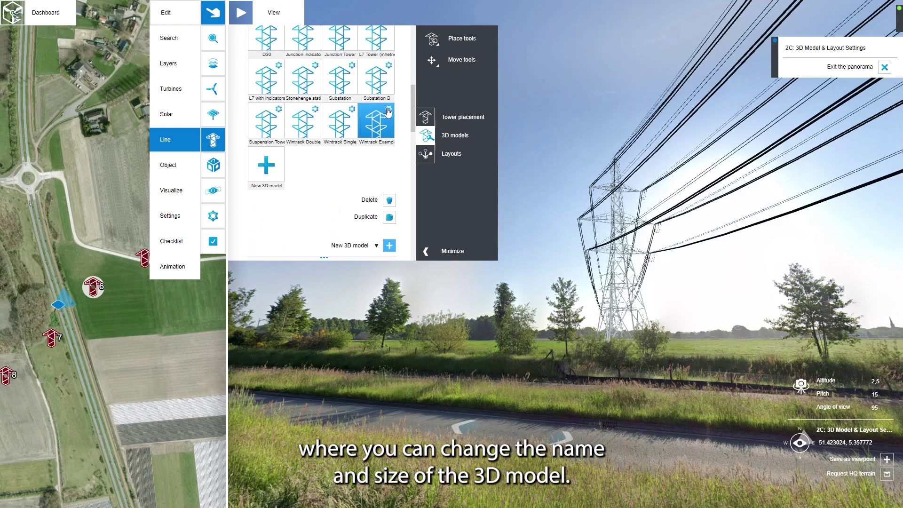
{"action": "left_click", "coordinate": [388, 111]}
{"action": "left_click_drag", "start_coordinate": [357, 121], "coordinate": [360, 122]}
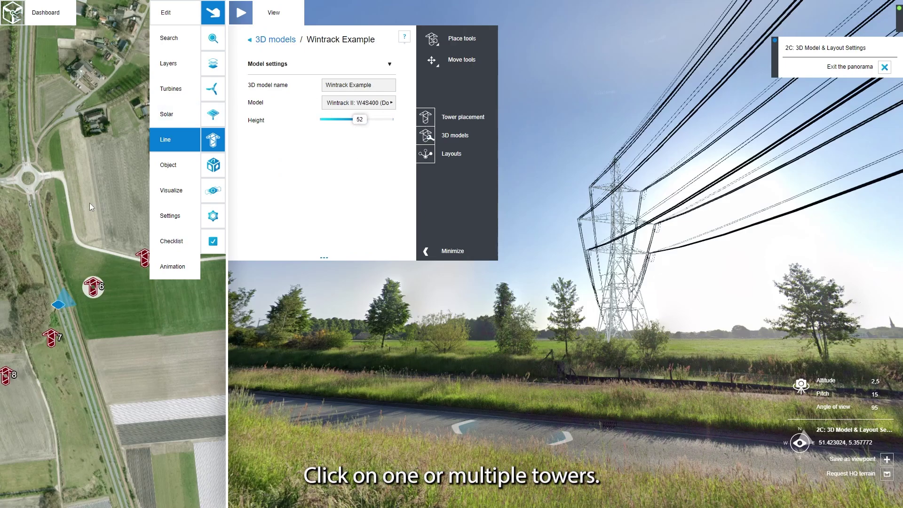
Select tower 6 and set its 3D model to Wintrack Example in Multi edit
{"action": "left_click", "coordinate": [94, 288]}
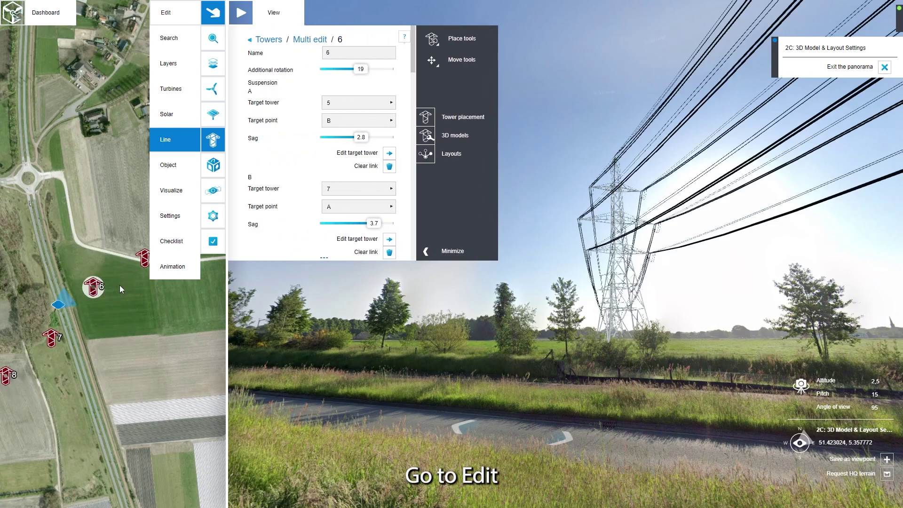
{"action": "left_click", "coordinate": [314, 39]}
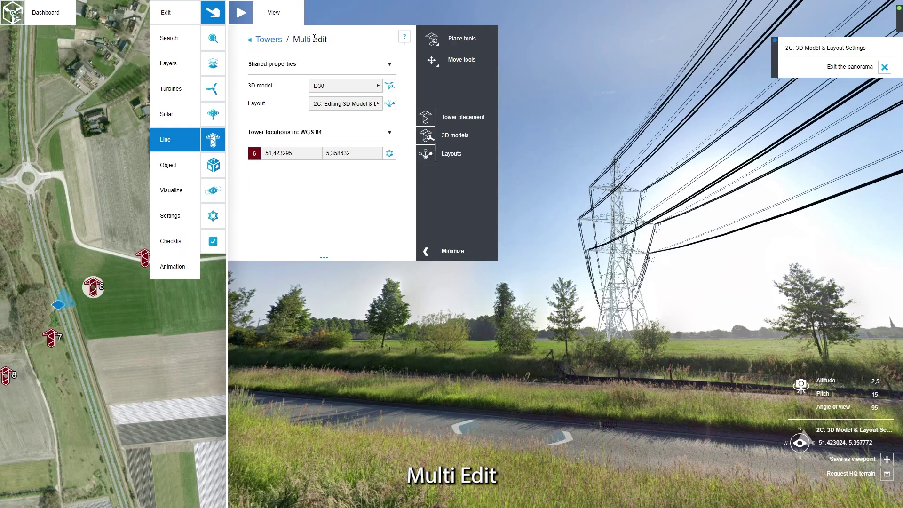
{"action": "left_click", "coordinate": [331, 86]}
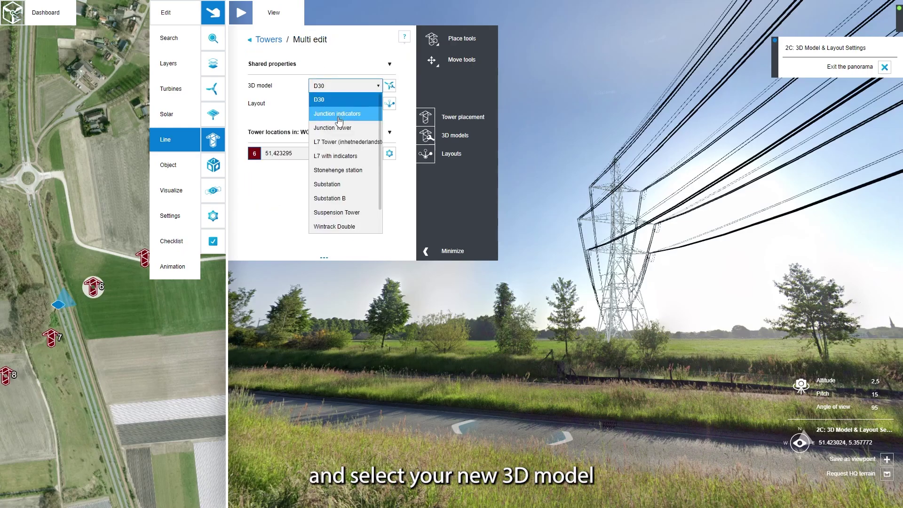
{"action": "scroll", "coordinate": [341, 155], "scroll_direction": "down", "scroll_amount": 1}
{"action": "left_click", "coordinate": [353, 225]}
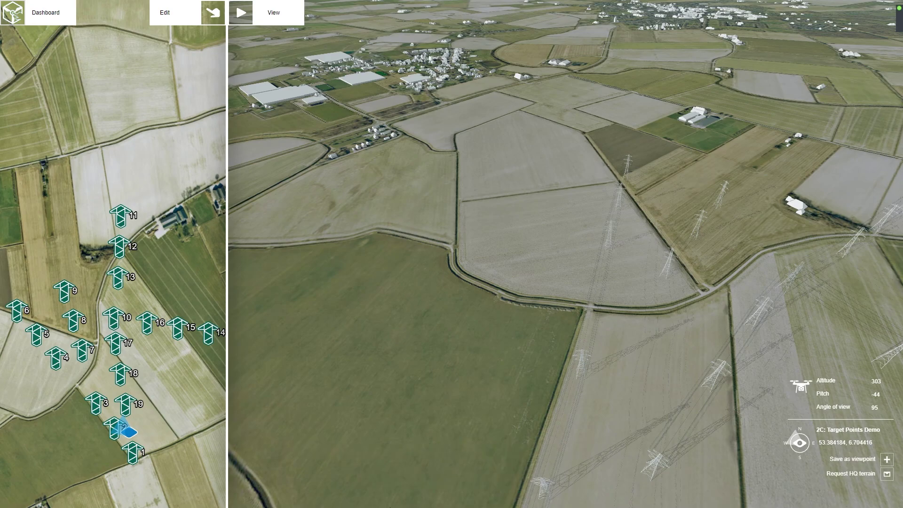
In tower 3's edit settings, clear side B's link and relink it to tower 7
{"action": "left_click", "coordinate": [113, 426]}
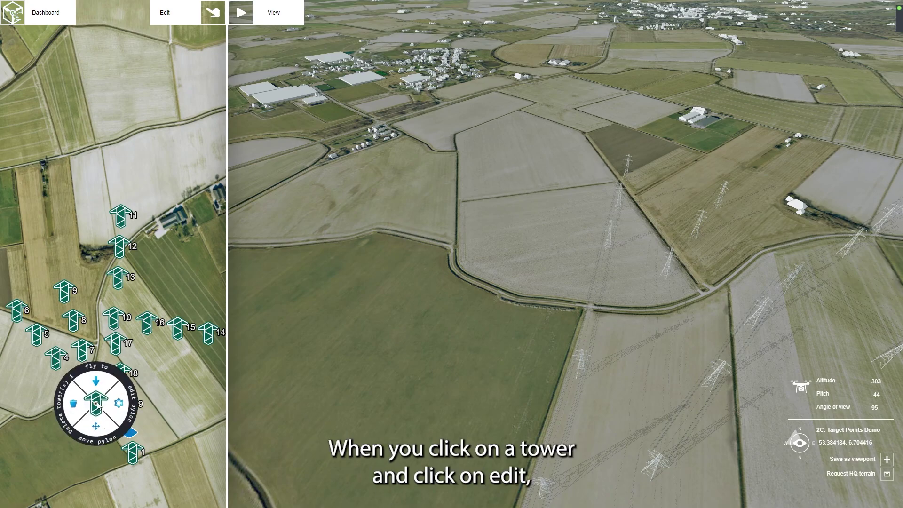
{"action": "left_click", "coordinate": [117, 403]}
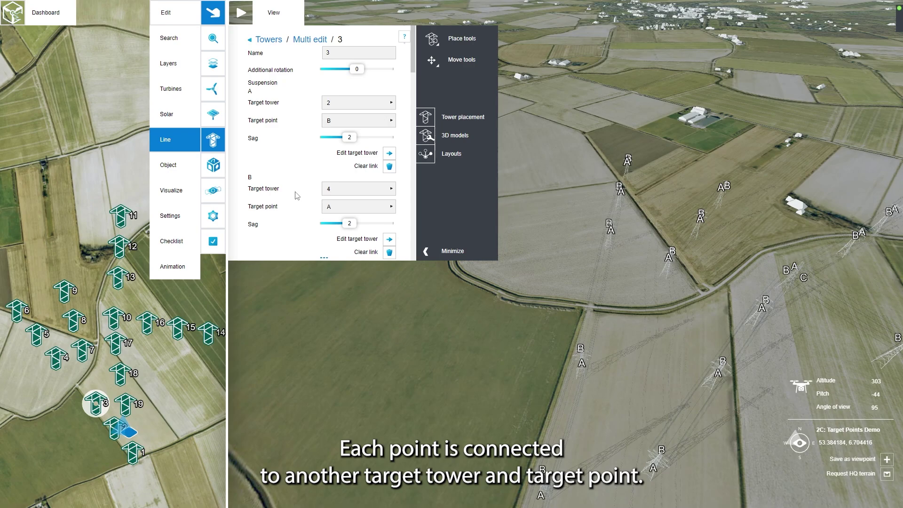
{"action": "scroll", "coordinate": [297, 196], "scroll_direction": "down", "scroll_amount": 1}
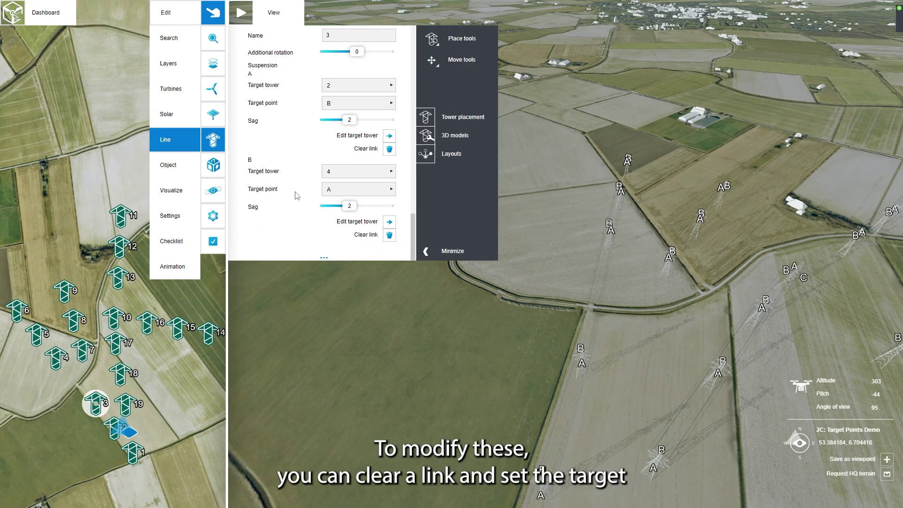
{"action": "left_click", "coordinate": [390, 235]}
{"action": "left_click", "coordinate": [380, 196]}
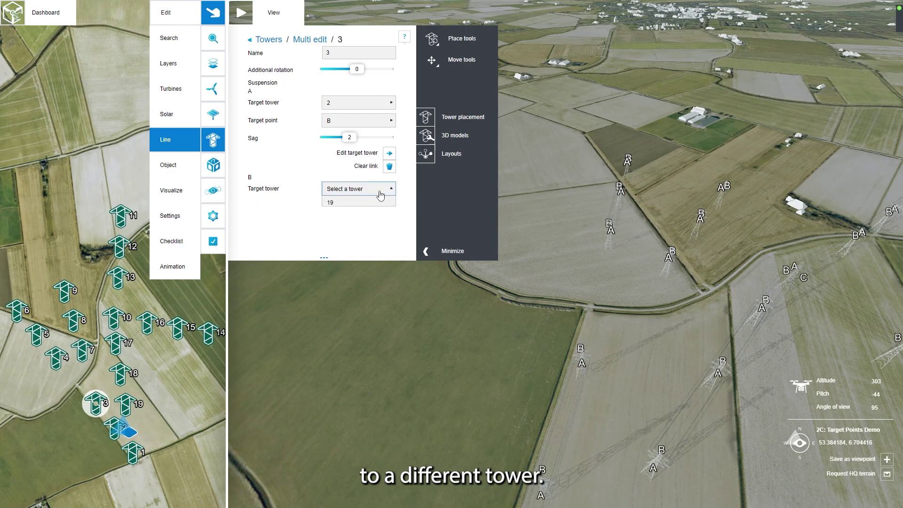
{"action": "left_click", "coordinate": [371, 217]}
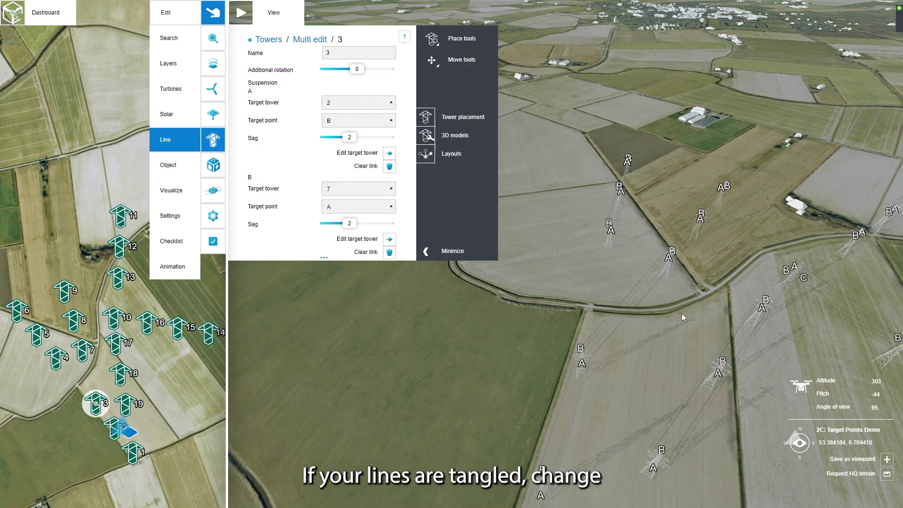
Keep side B's target point at A and side A's at B, then open junction tower 10
{"action": "left_click", "coordinate": [378, 212]}
{"action": "left_click", "coordinate": [378, 212]}
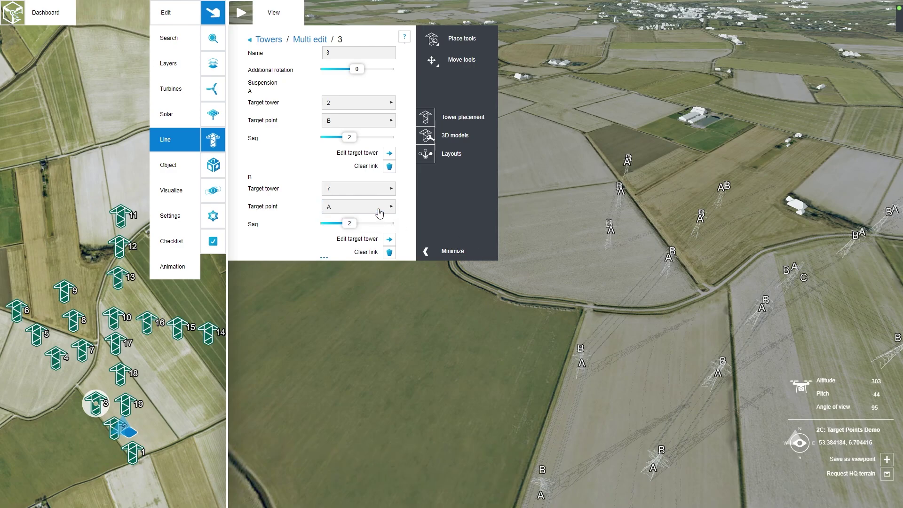
{"action": "left_click", "coordinate": [385, 122]}
{"action": "left_click", "coordinate": [385, 121]}
{"action": "left_click", "coordinate": [114, 319]}
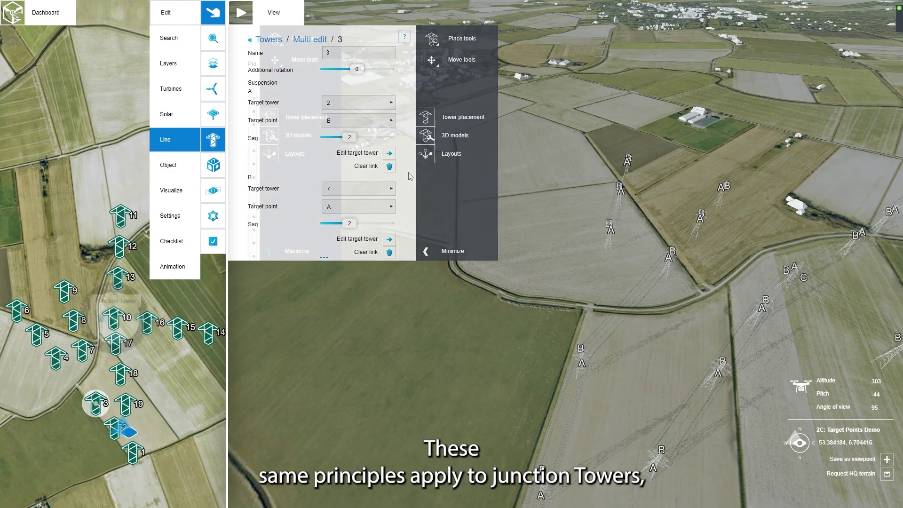
{"action": "scroll", "coordinate": [295, 184], "scroll_direction": "down", "scroll_amount": 5}
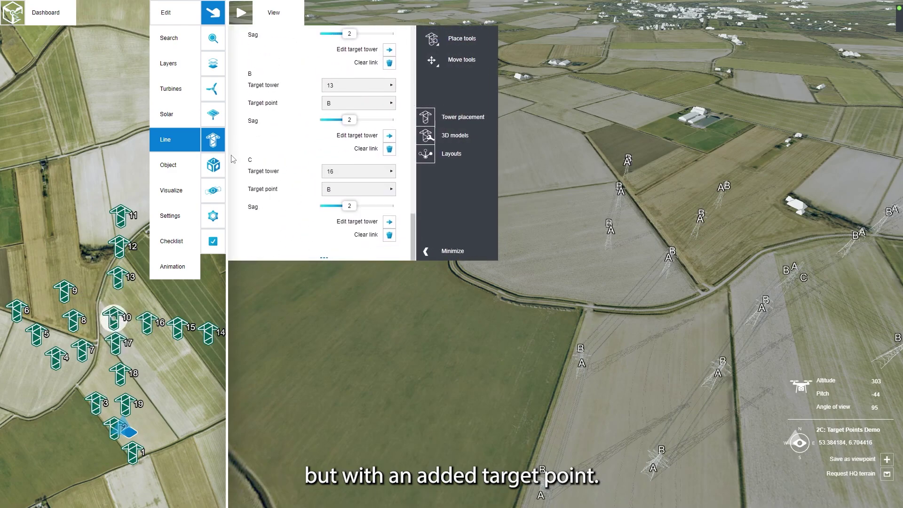